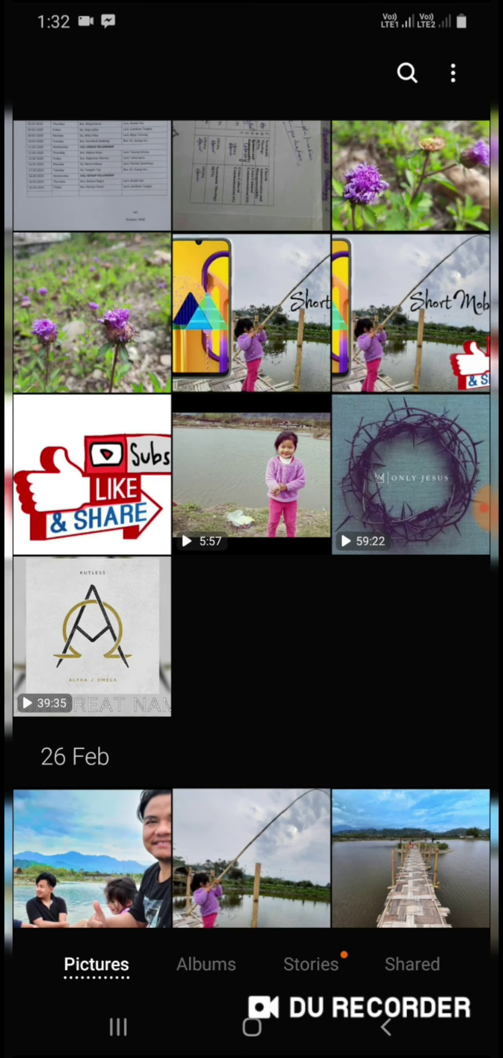
# - Send the bamboo-bridge lake photo to Snapseed and show its TOOLS list
pyautogui.scroll(1, 251, 496)
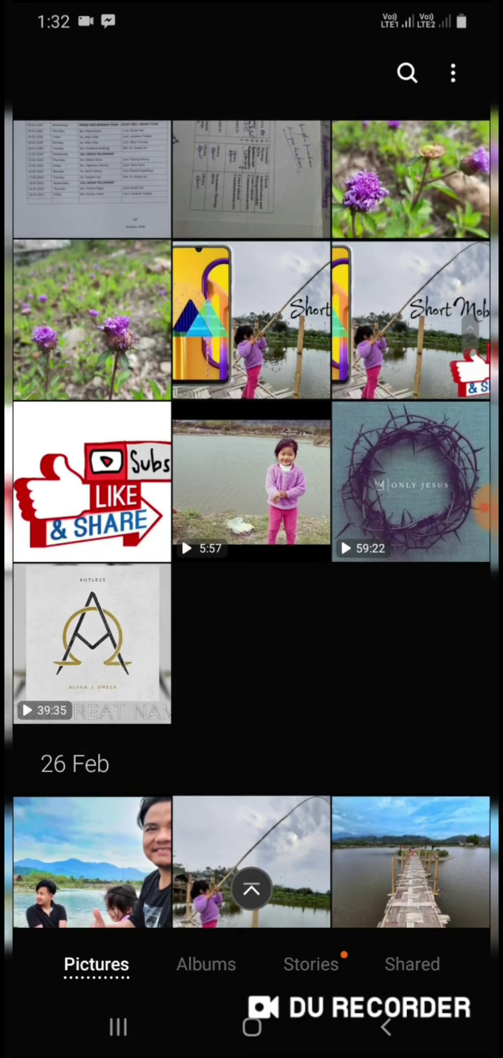
pyautogui.scroll(-1, 252, 496)
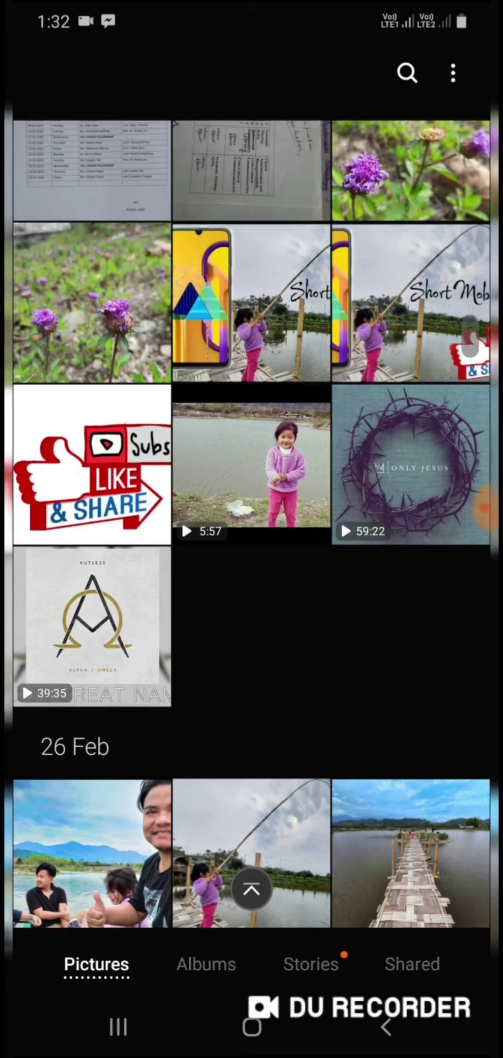
pyautogui.scroll(2, 252, 496)
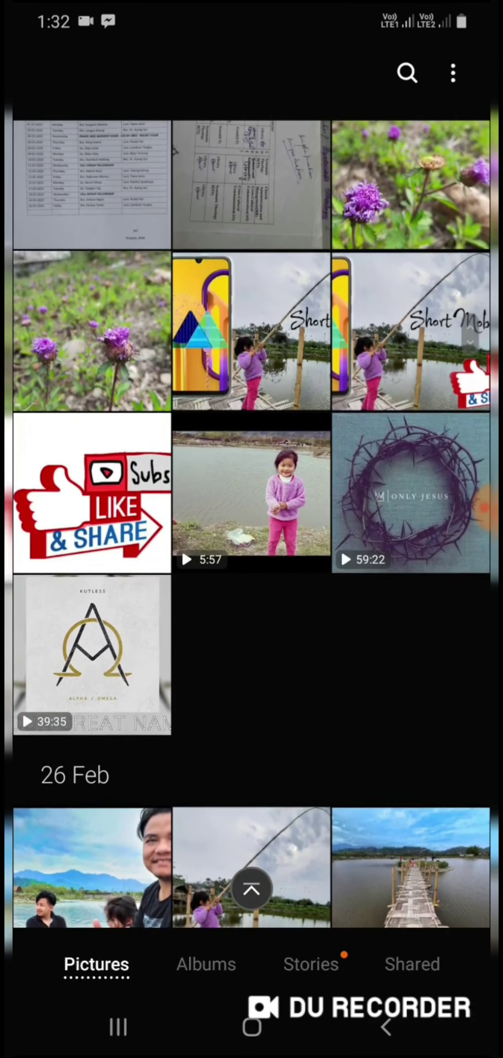
pyautogui.scroll(-2, 252, 496)
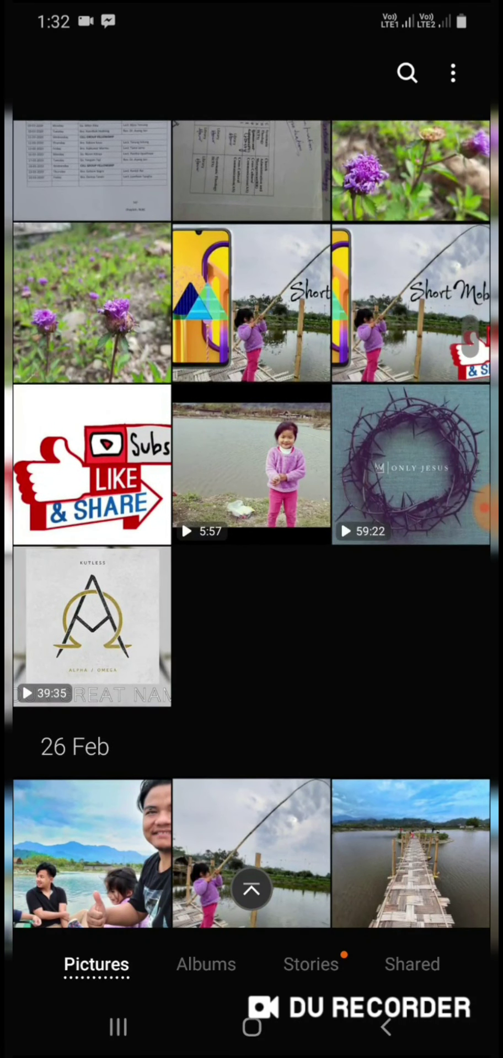
pyautogui.scroll(1, 252, 496)
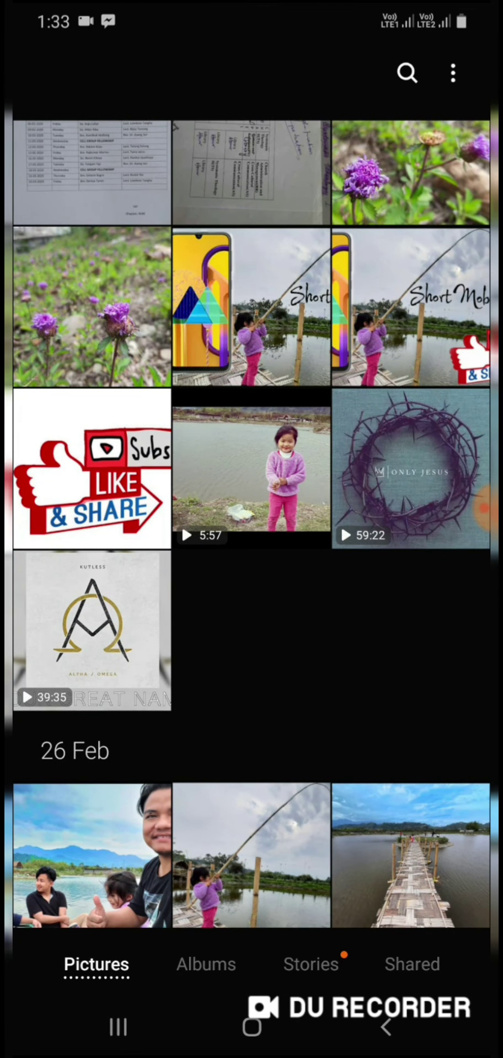
pyautogui.click(411, 856)
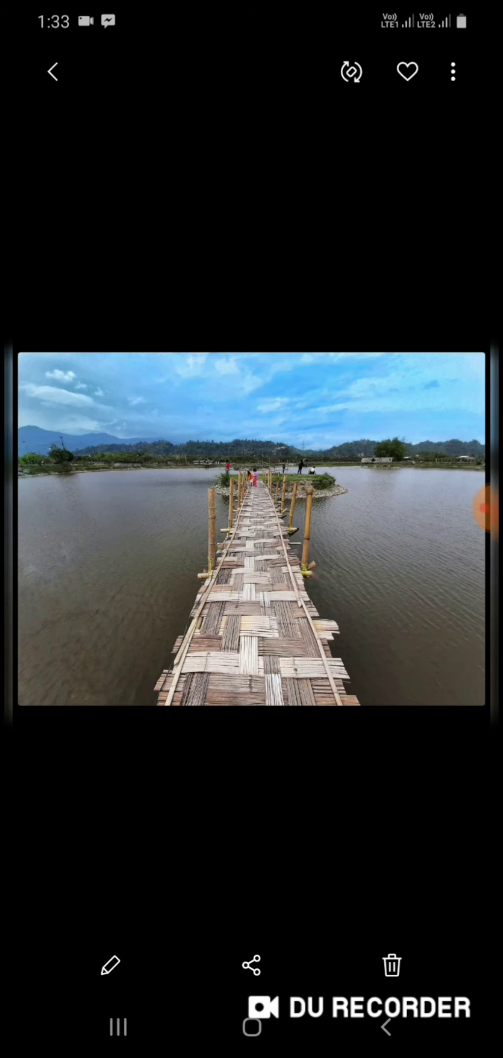
pyautogui.click(251, 965)
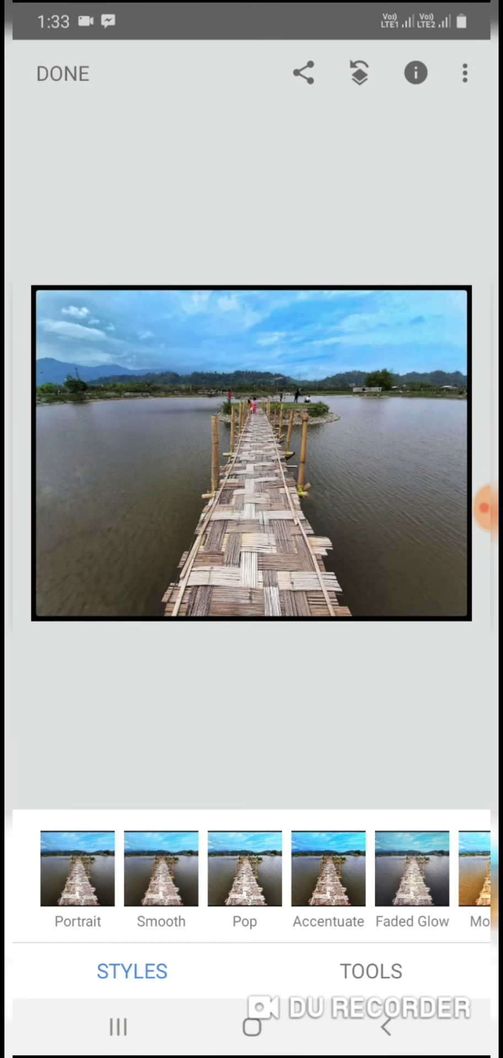
pyautogui.click(371, 971)
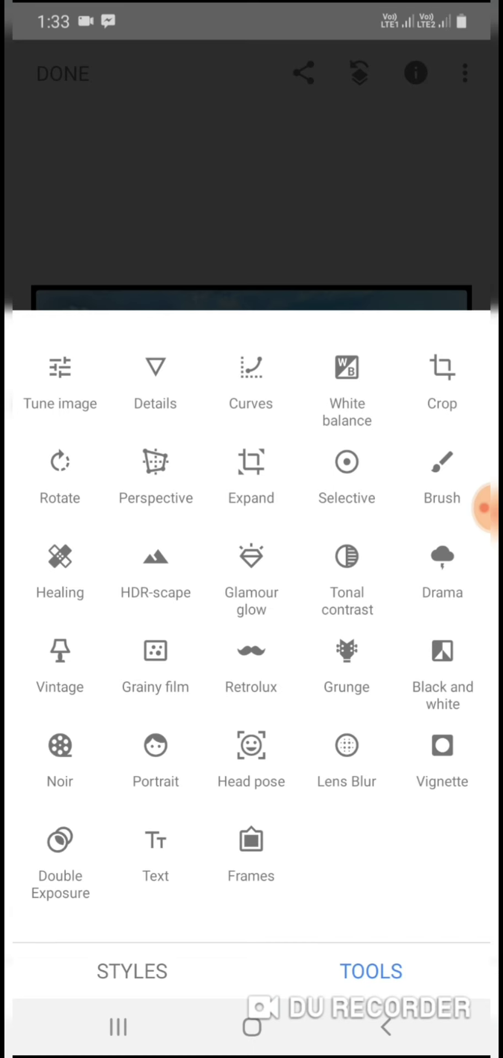
# - Add a text overlay reading 'Doimukh' to the photo
pyautogui.click(155, 855)
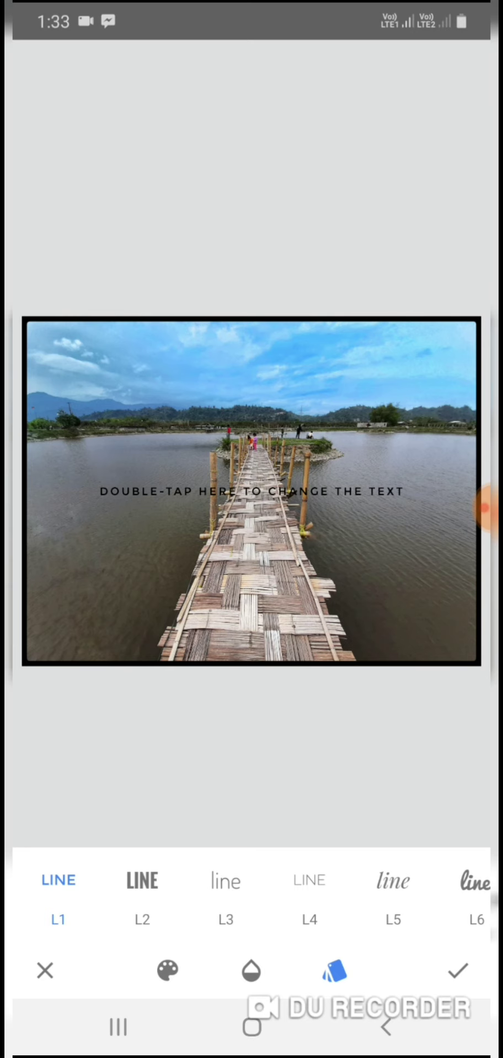
pyautogui.doubleClick(251, 491)
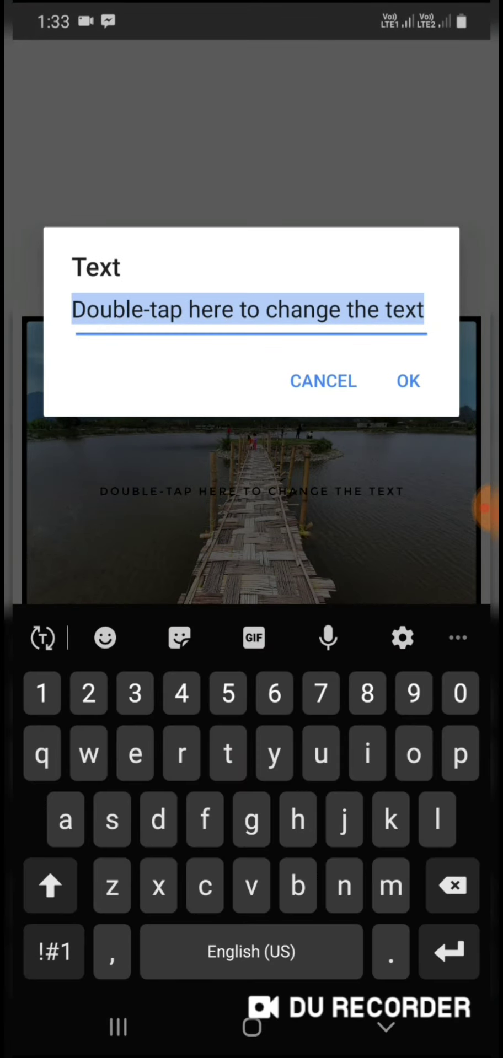
pyautogui.press('BackSpace')
pyautogui.write('Dii')
pyautogui.press('BackSpace')
pyautogui.press('BackSpace')
pyautogui.write('oi')
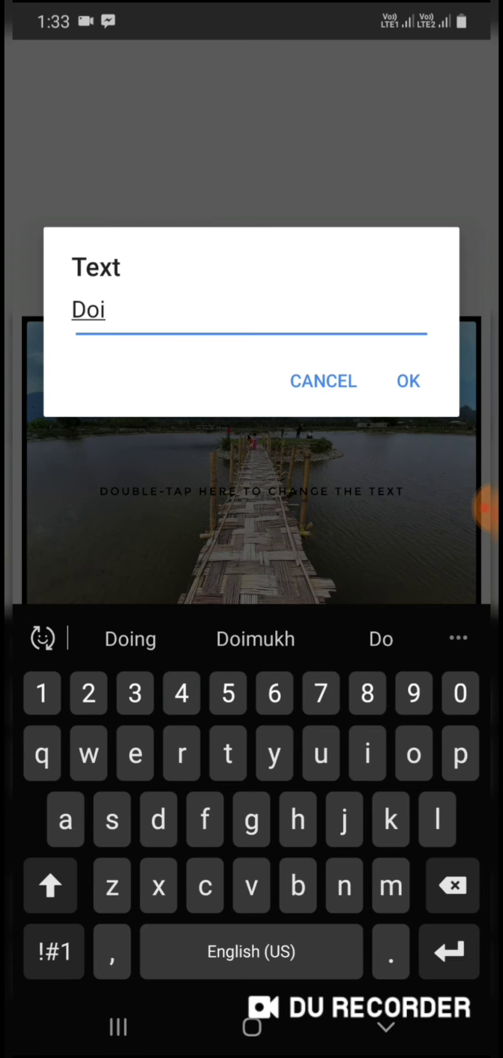
pyautogui.write('mukh')
pyautogui.press('BackSpace')
pyautogui.click(408, 381)
# - Give DOIMUKH the bold L2 style and move it into the sky above the hills
pyautogui.click(334, 971)
pyautogui.click(141, 893)
pyautogui.moveTo(251, 490)
pyautogui.mouseDown()
pyautogui.moveTo(248, 496)
pyautogui.moveTo(236, 421)
pyautogui.moveTo(252, 374)
pyautogui.moveTo(251, 393)
pyautogui.moveTo(323, 395)
pyautogui.moveTo(358, 389)
pyautogui.moveTo(351, 394)
pyautogui.mouseUp()
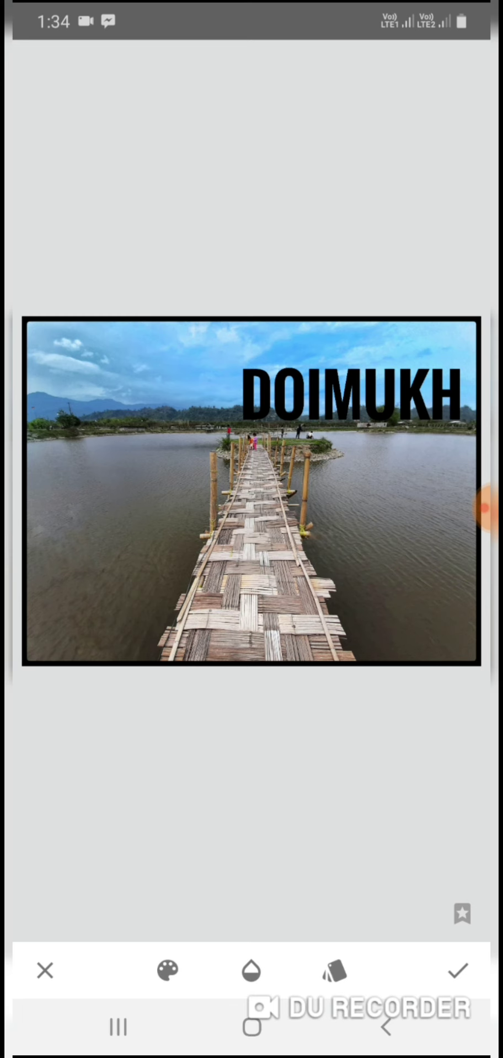
pyautogui.click(168, 970)
# - Colour the DOIMUKH text with the yellow swatch and commit the Text edit
pyautogui.hscroll(5, 251, 894)
pyautogui.hscroll(5, 251, 894)
pyautogui.hscroll(5, 252, 894)
pyautogui.click(462, 894)
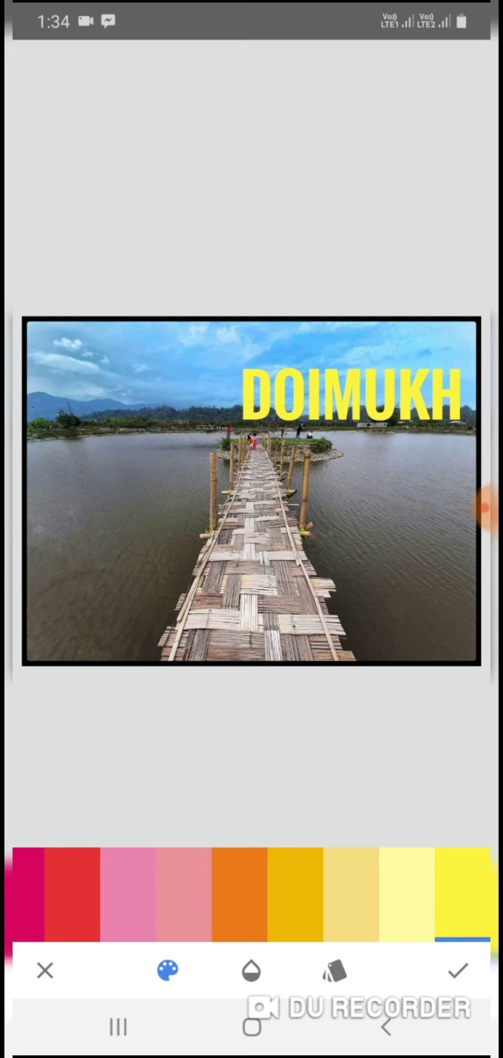
pyautogui.click(458, 970)
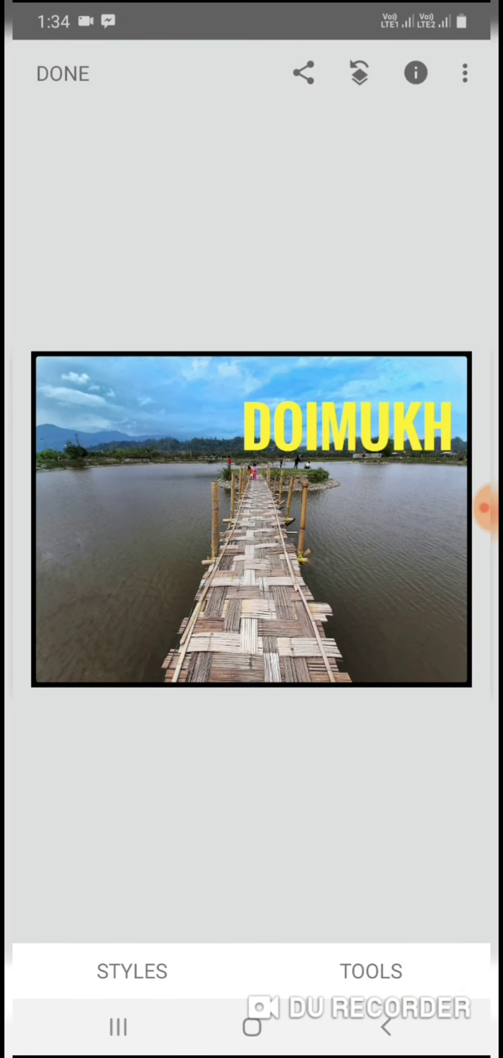
pyautogui.scroll(3, 252, 518)
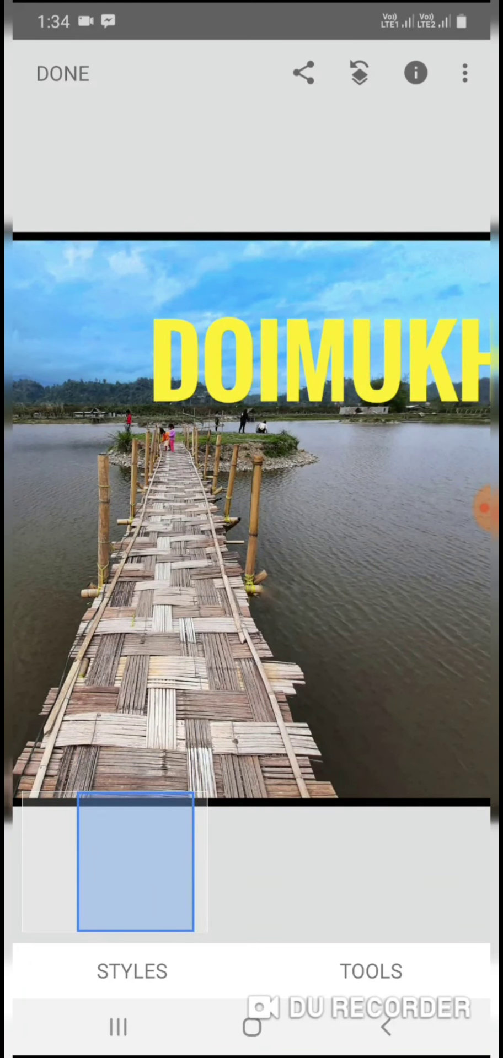
pyautogui.scroll(-3, 252, 518)
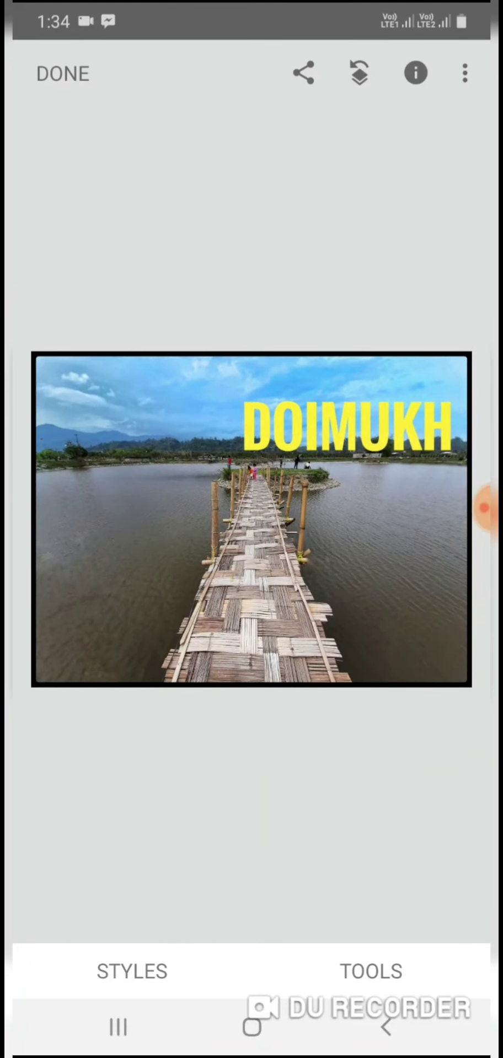
pyautogui.scroll(5, 251, 518)
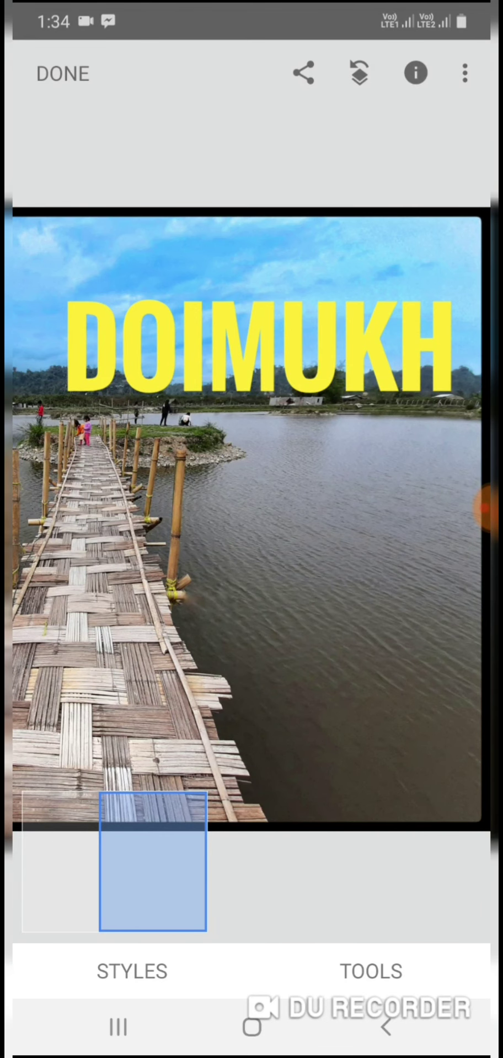
pyautogui.click(358, 72)
# - Open View edits and show the Text step's delete, brush and tune options
pyautogui.press('Escape')
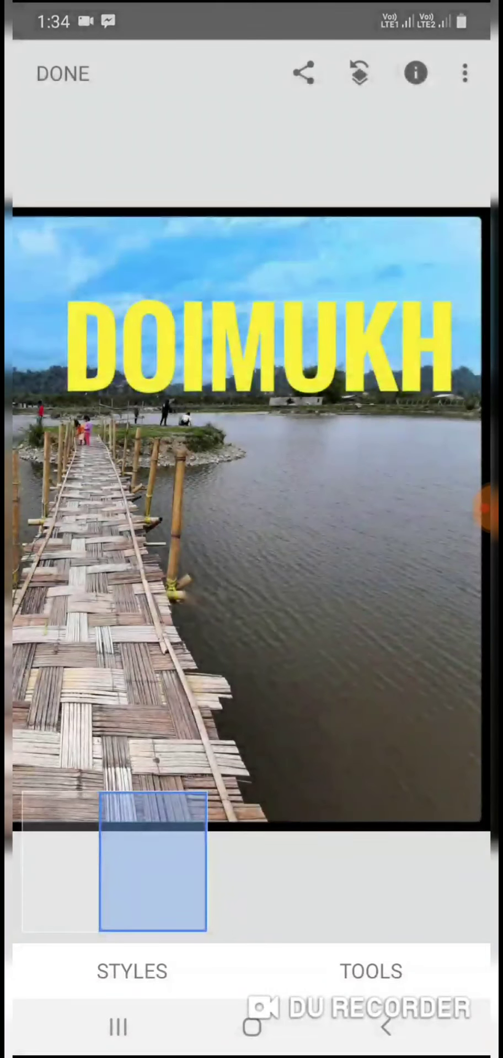
pyautogui.click(359, 73)
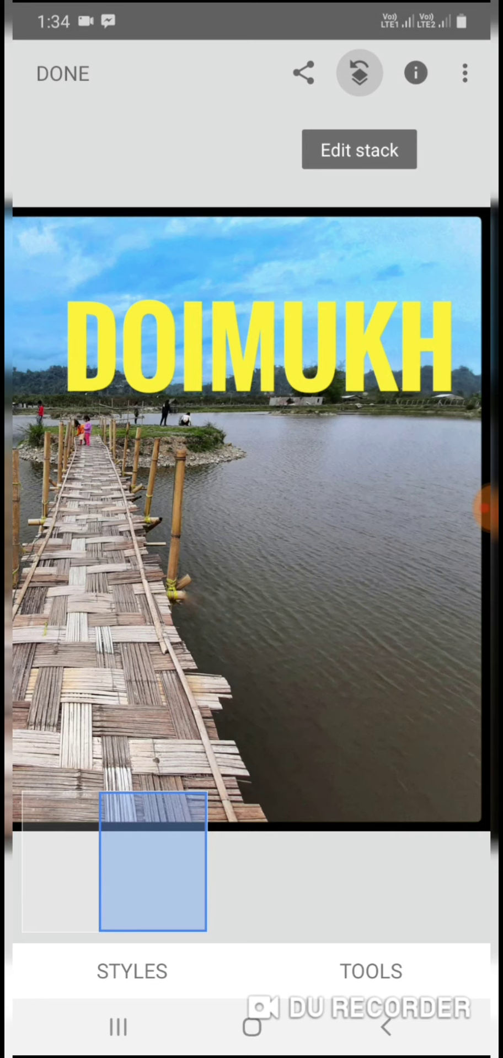
pyautogui.click(359, 72)
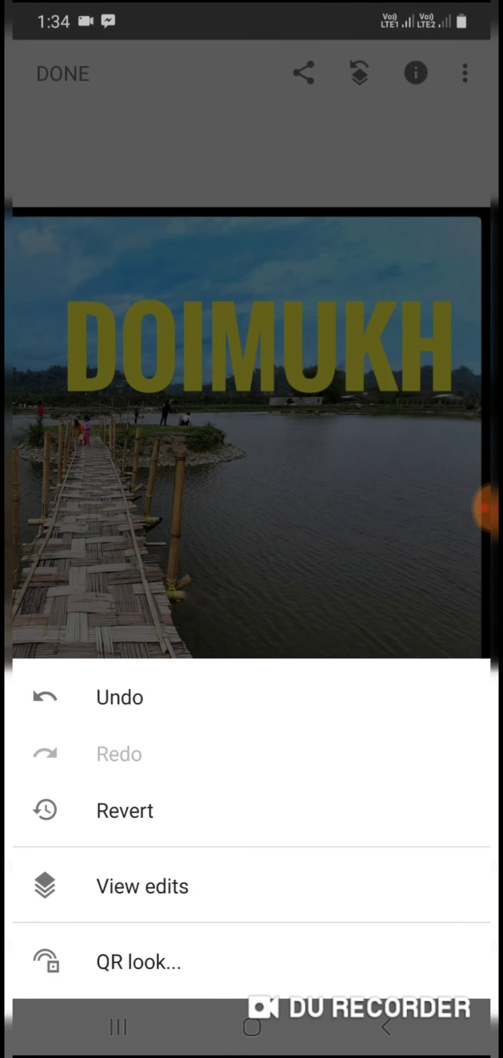
pyautogui.press('Escape')
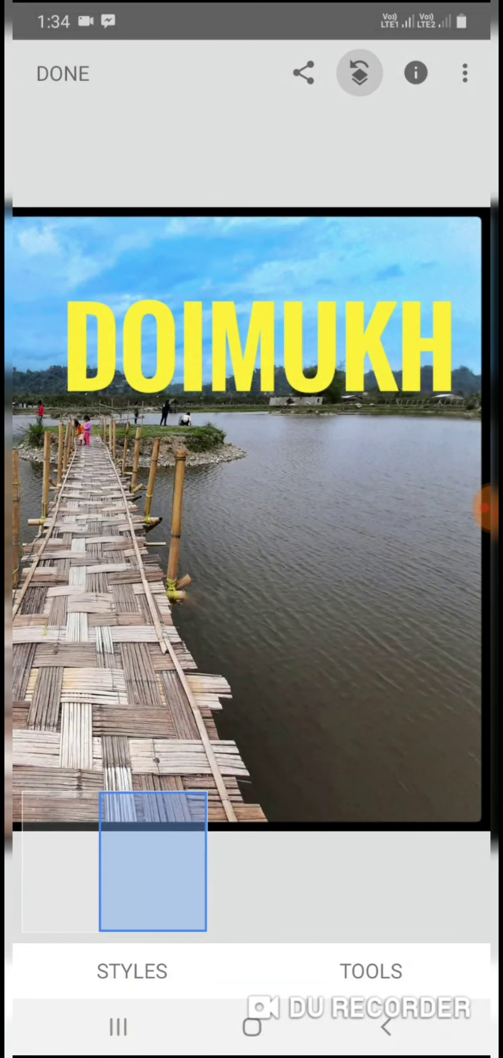
pyautogui.click(359, 72)
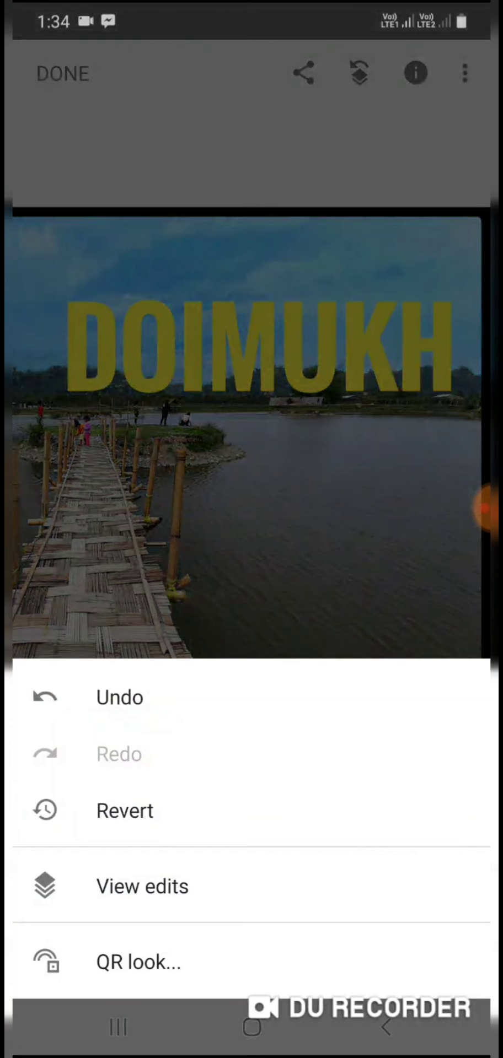
pyautogui.click(142, 886)
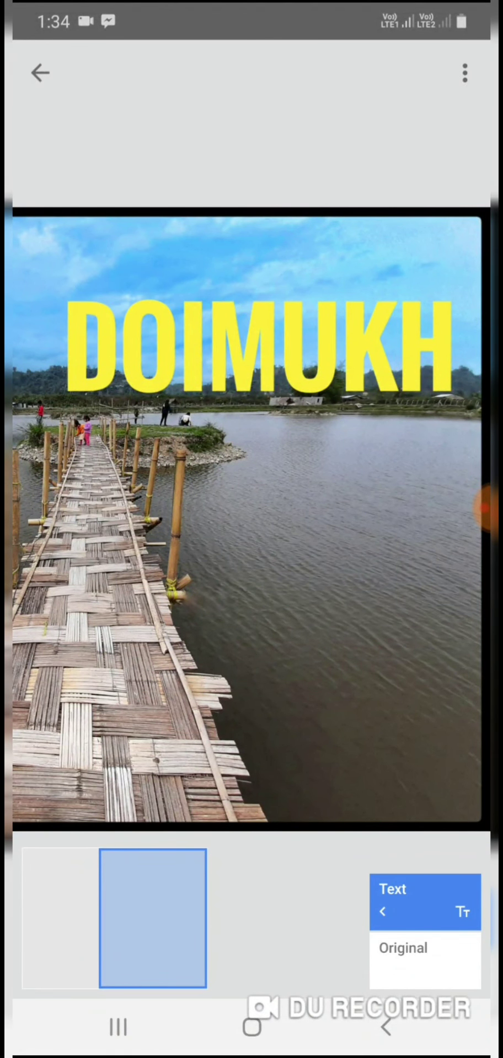
pyautogui.click(424, 901)
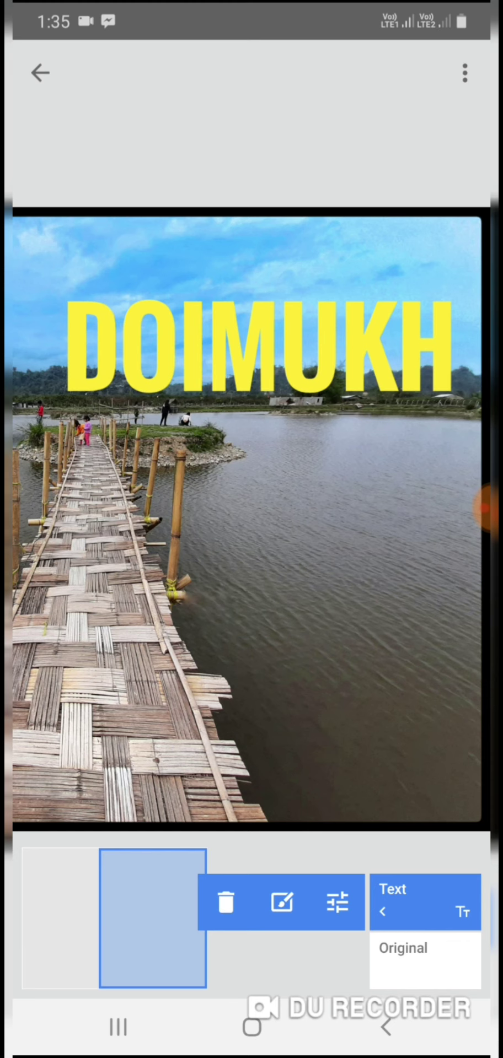
# - Start a brush mask on the Text edit and zoom into the photo
pyautogui.click(281, 902)
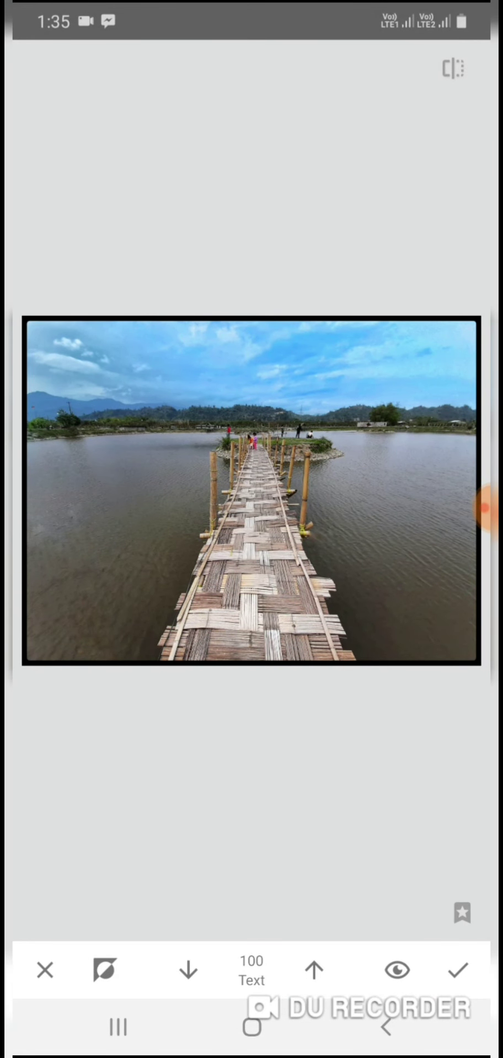
pyautogui.scroll(5, 375, 490)
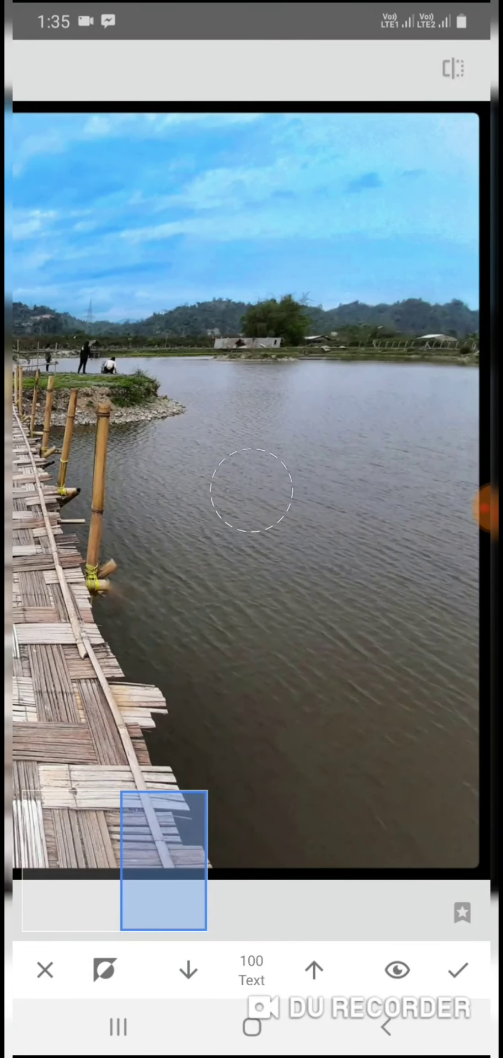
pyautogui.scroll(2, 251, 491)
pyautogui.scroll(-5, 251, 497)
pyautogui.scroll(-1, 254, 490)
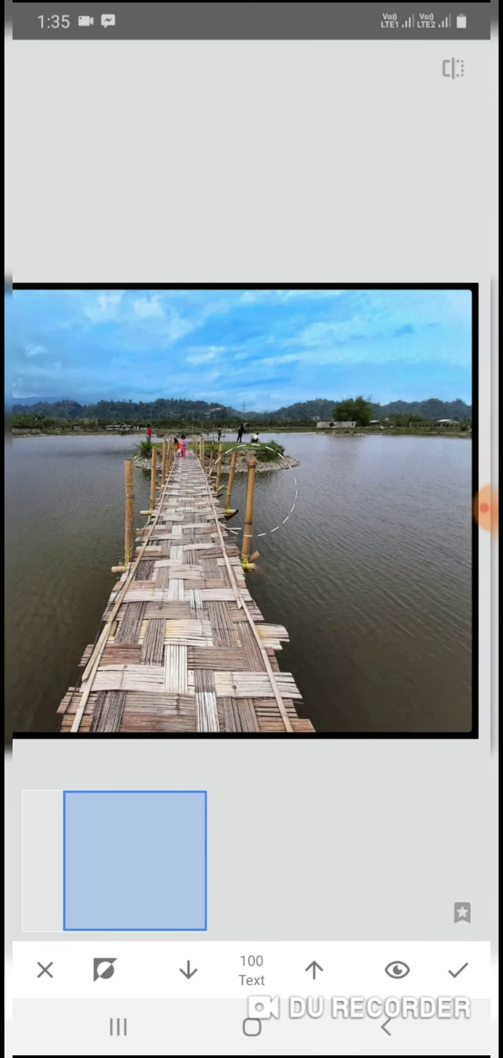
pyautogui.scroll(3, 251, 491)
pyautogui.scroll(-3, 252, 490)
# - Set the Text brush strength to 75
pyautogui.click(188, 970)
pyautogui.click(314, 970)
pyautogui.click(188, 970)
pyautogui.click(188, 970)
pyautogui.click(188, 970)
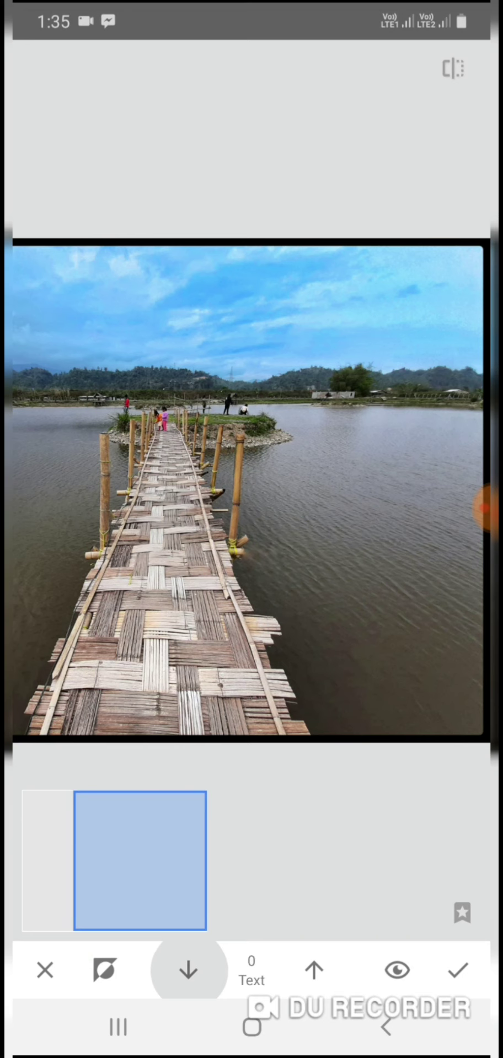
pyautogui.click(313, 970)
pyautogui.click(314, 970)
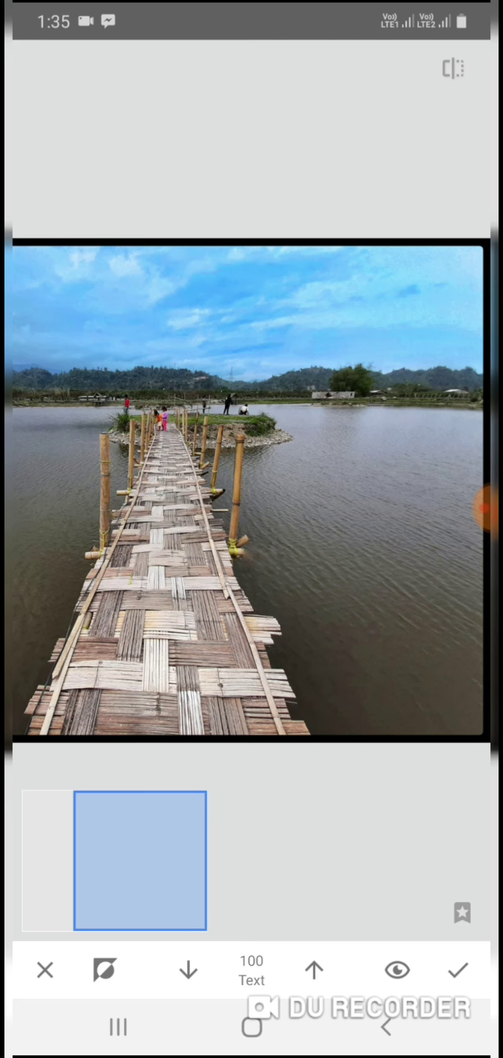
pyautogui.click(188, 970)
pyautogui.click(188, 970)
pyautogui.click(188, 970)
pyautogui.click(314, 970)
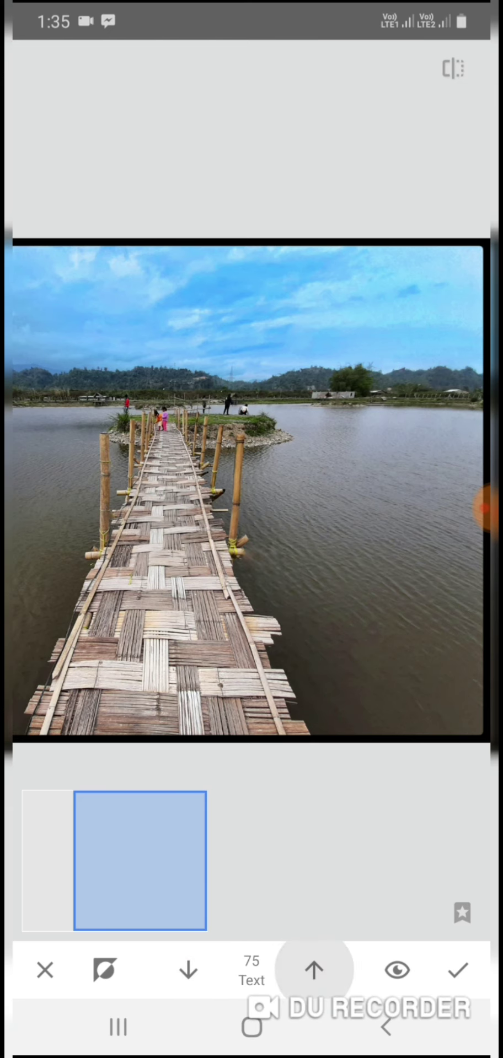
# - Zoom in and brush the yellow DOIMUKH letters back into the sky
pyautogui.scroll(3, 251, 490)
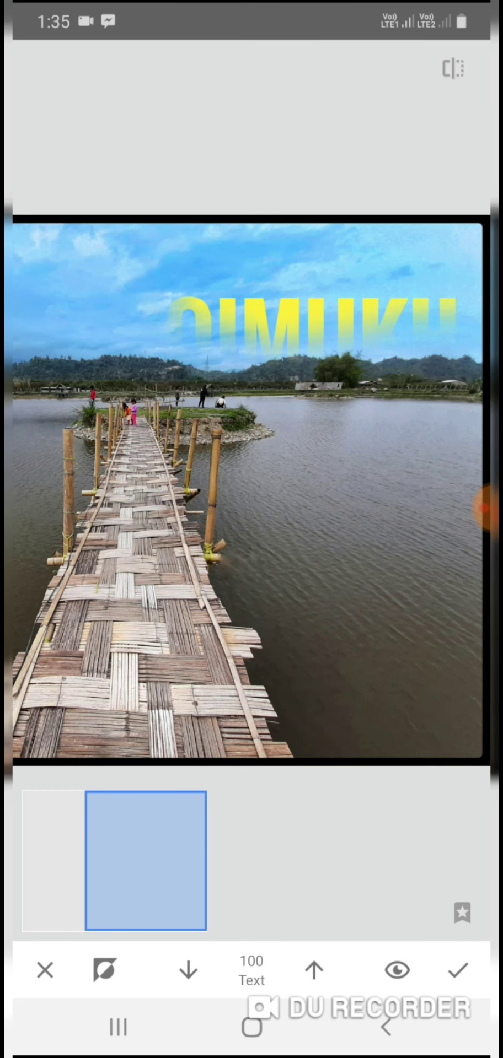
pyautogui.scroll(5, 251, 496)
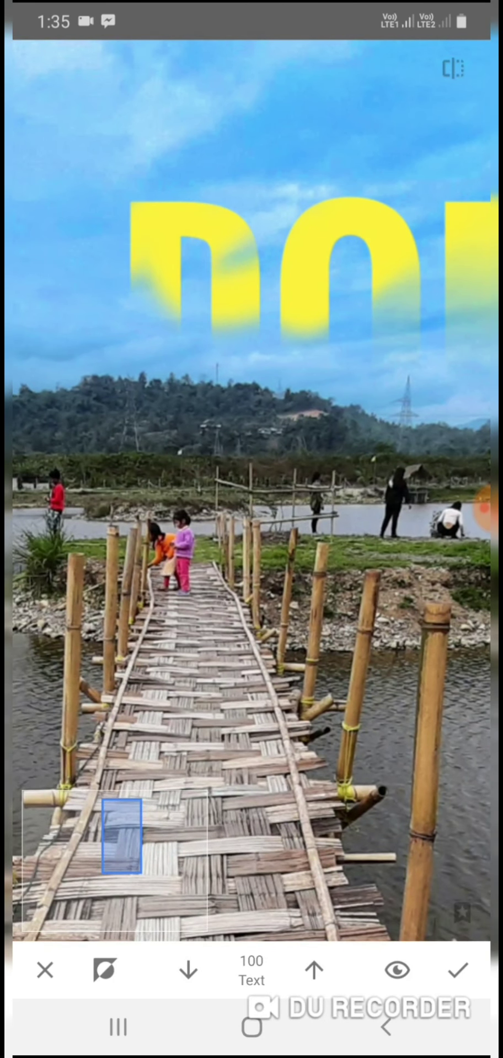
pyautogui.scroll(3, 251, 491)
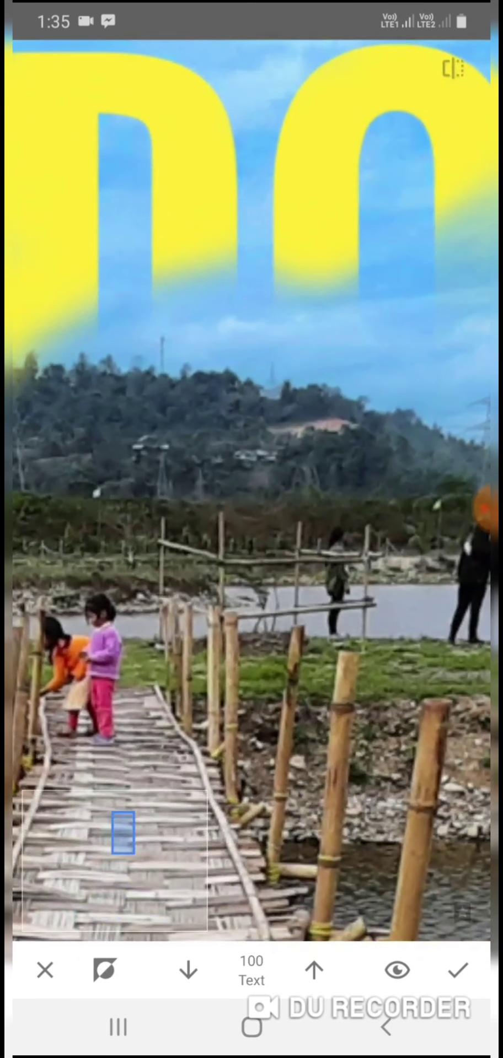
pyautogui.moveTo(60, 330); pyautogui.dragTo(297, 319)
pyautogui.moveTo(210, 358); pyautogui.dragTo(331, 308)
pyautogui.moveTo(165, 366); pyautogui.dragTo(308, 279)
pyautogui.moveTo(276, 341); pyautogui.dragTo(352, 386)
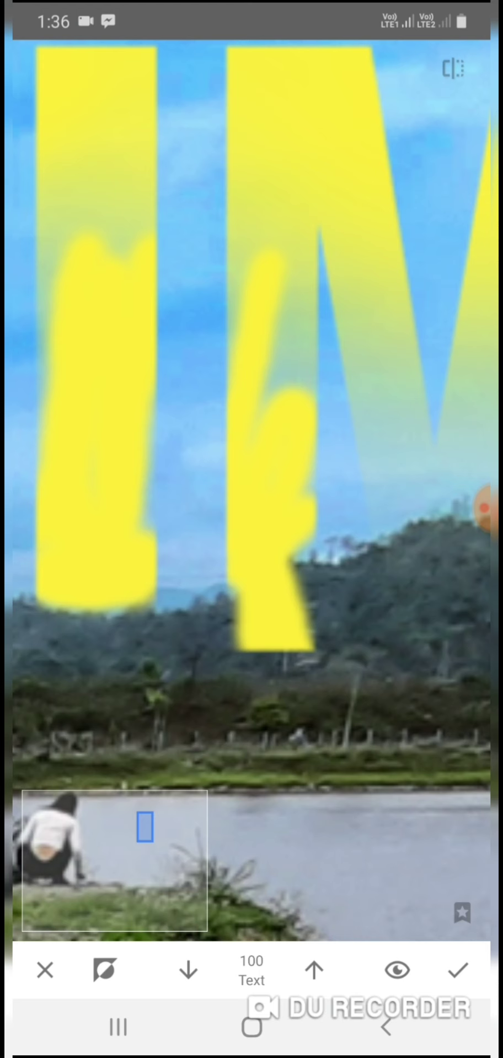
# - Erase the letter leg over the hills at low strength, then reset the brush to 100
pyautogui.click(188, 970)
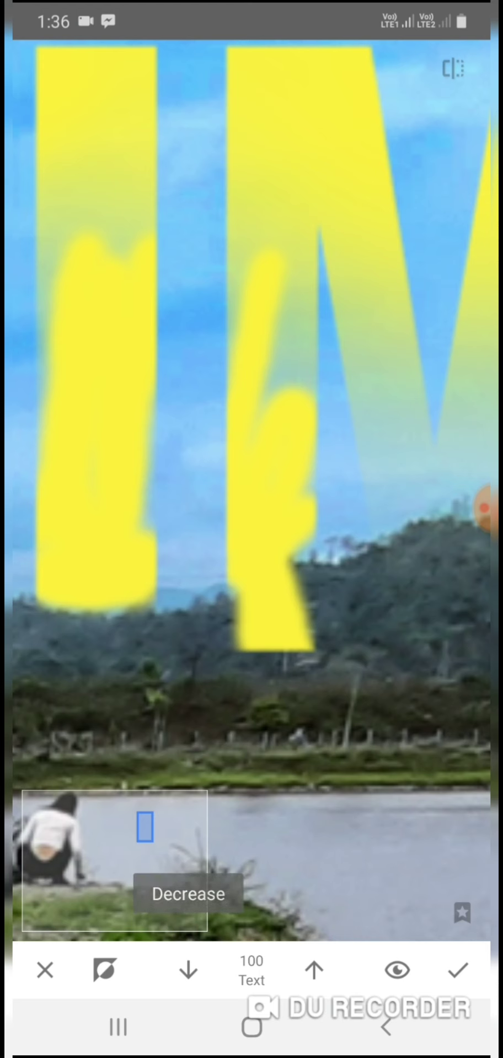
pyautogui.click(188, 970)
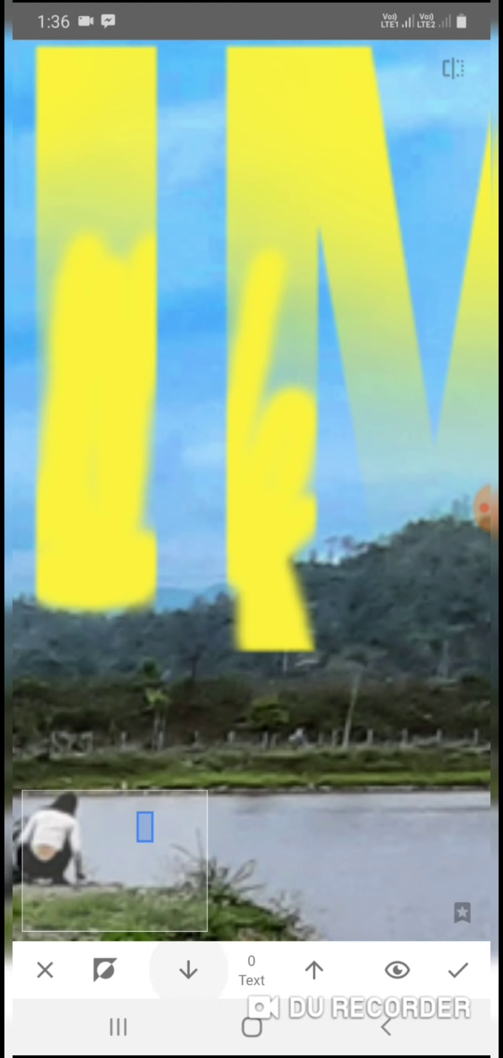
pyautogui.moveTo(259, 604)
pyautogui.mouseDown()
pyautogui.moveTo(287, 642)
pyautogui.moveTo(275, 646)
pyautogui.moveTo(286, 568)
pyautogui.mouseUp()
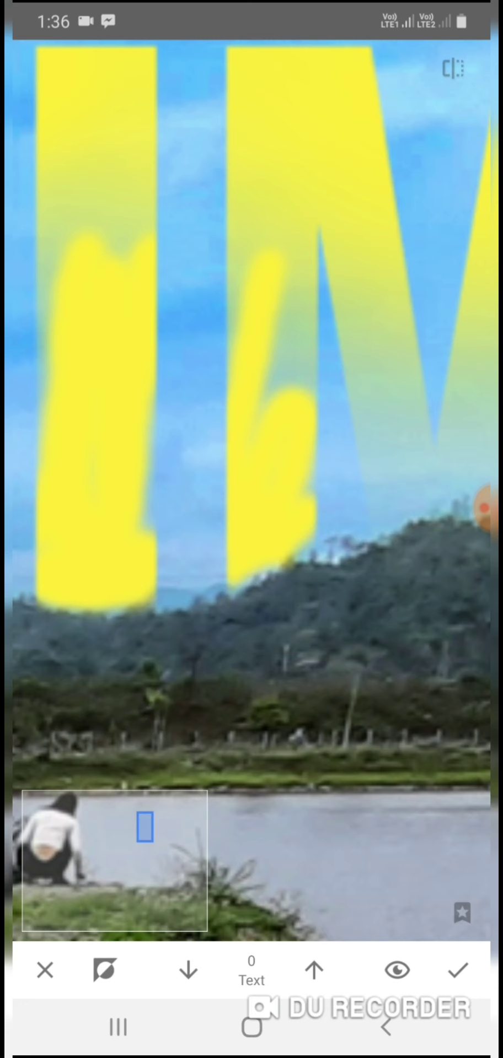
pyautogui.click(314, 970)
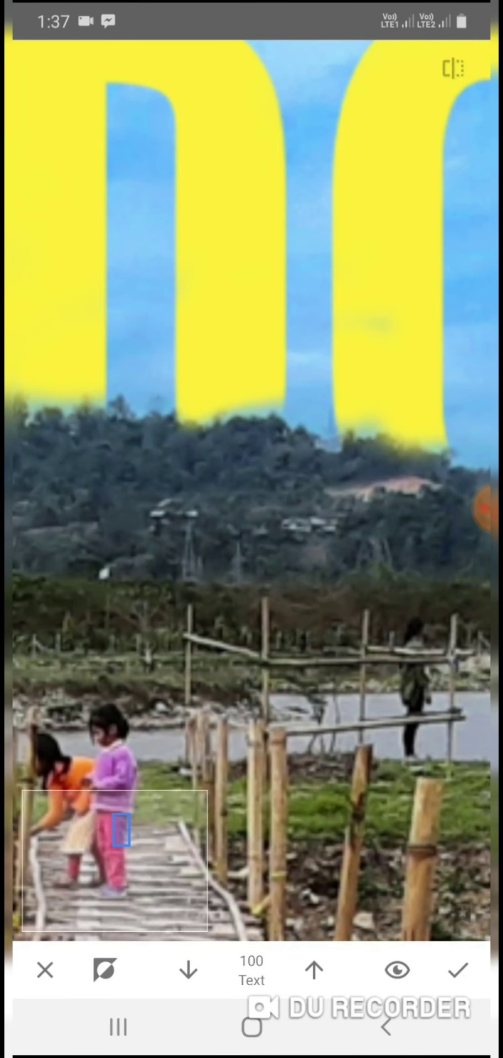
# - Zoom out, apply the DOIMUKH text mask and close the edit list
pyautogui.scroll(2, 251, 496)
pyautogui.scroll(1, 251, 490)
pyautogui.scroll(-3, 251, 491)
pyautogui.scroll(-2, 251, 490)
pyautogui.scroll(-1, 251, 491)
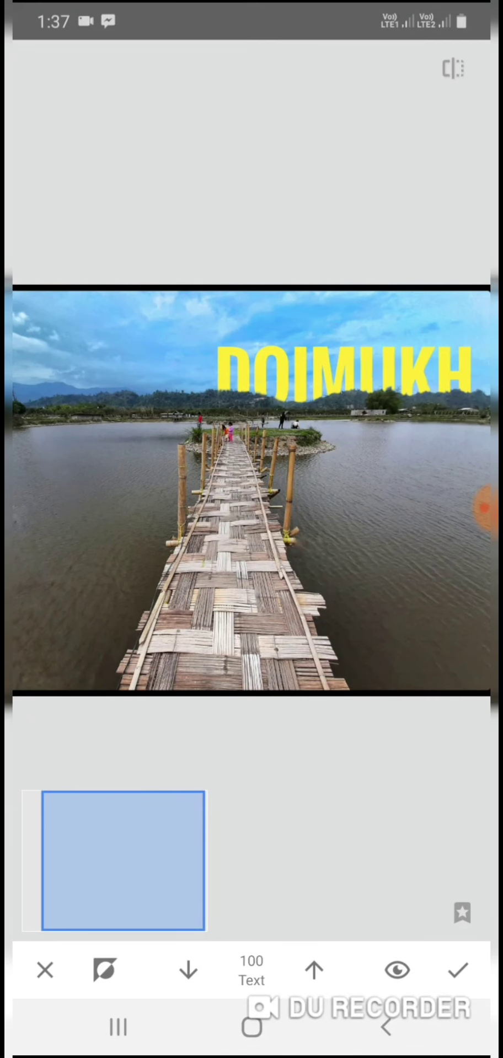
pyautogui.click(458, 970)
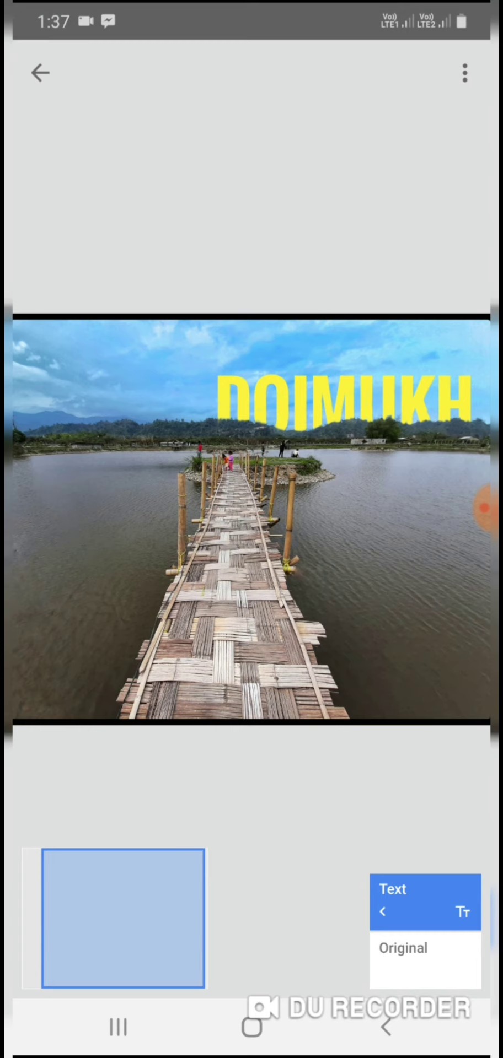
pyautogui.click(40, 72)
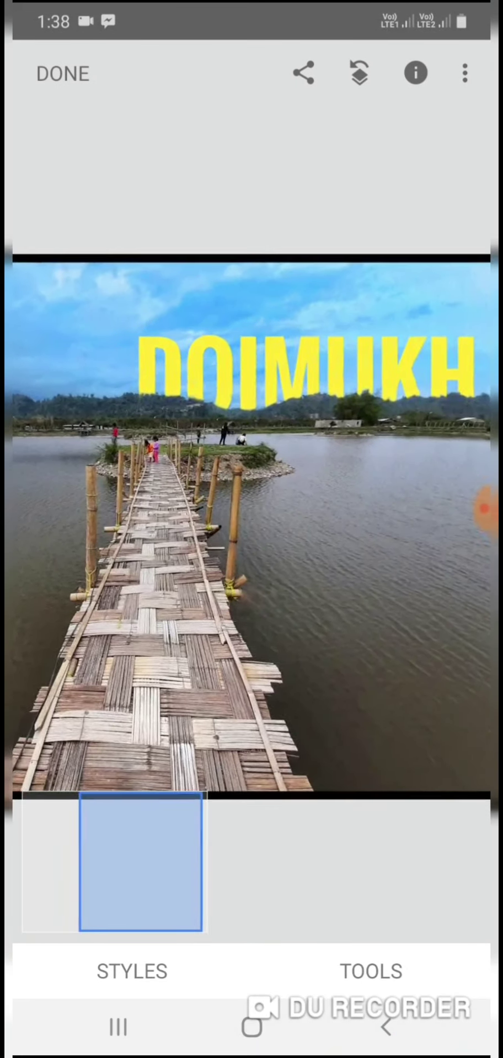